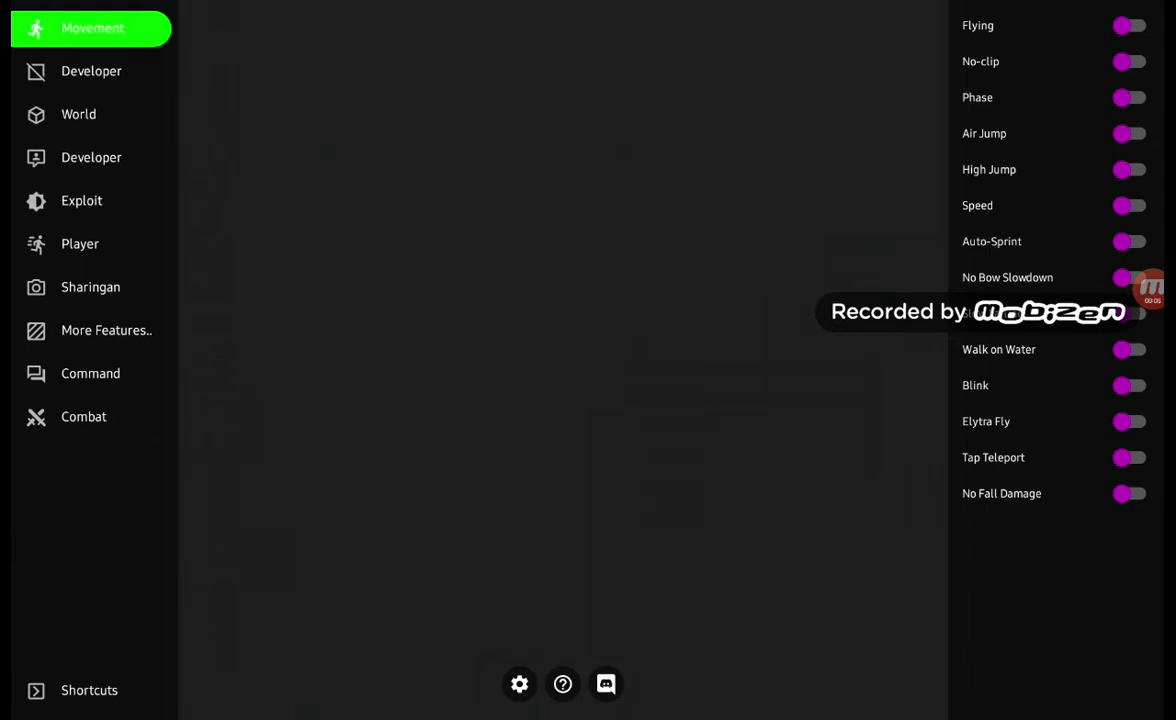
Enable Flying, Phase, Air Jump, High Jump, Speed, Slow Falling, Walk on Water, Elytra Fly and No Fall Damage
left_click(1130, 25)
left_click(1130, 97)
left_click(1130, 133)
left_click(1124, 169)
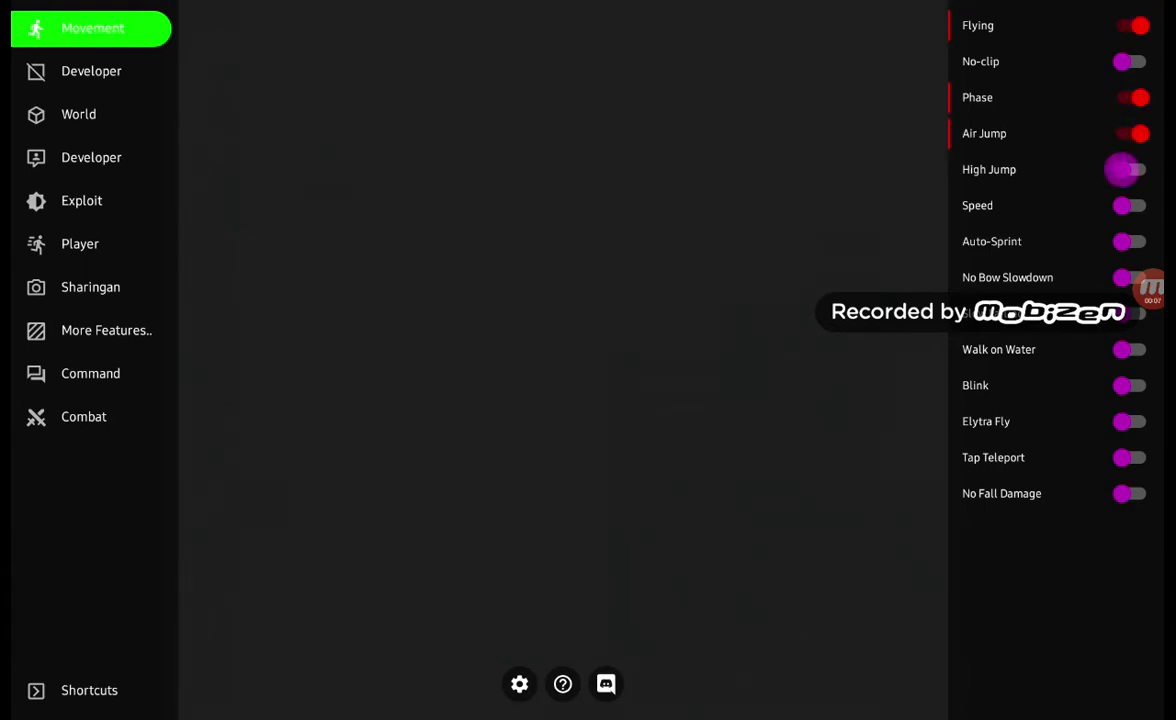
left_click(1130, 241)
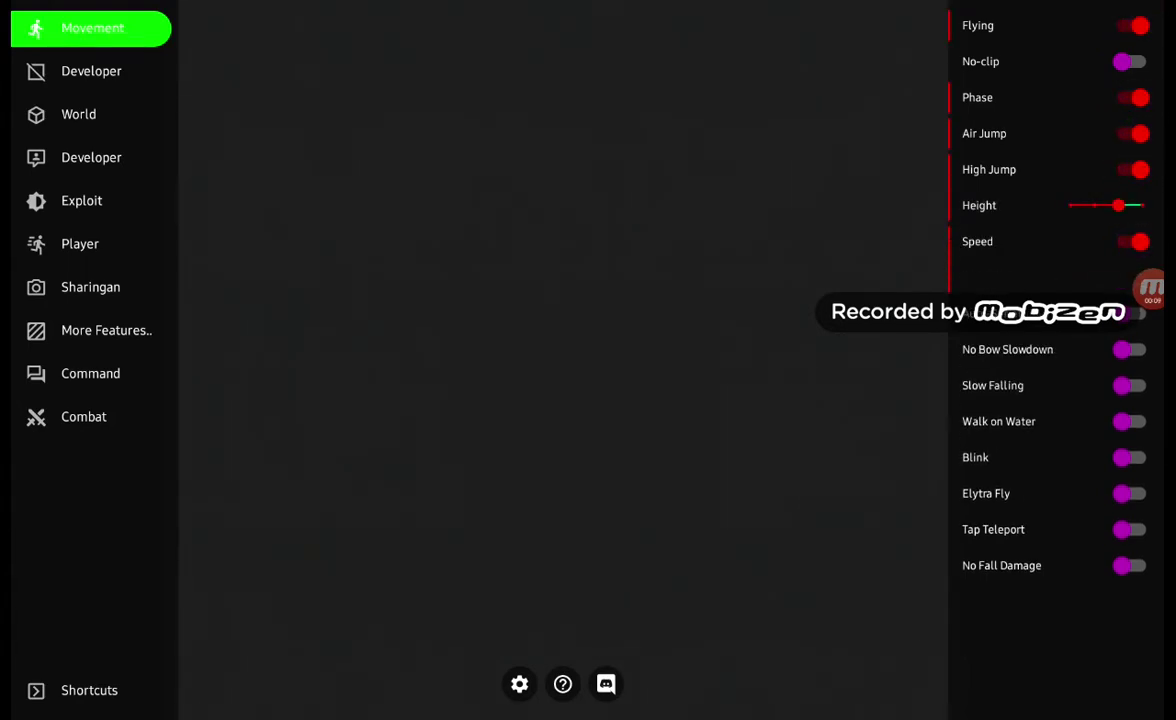
left_click(1130, 385)
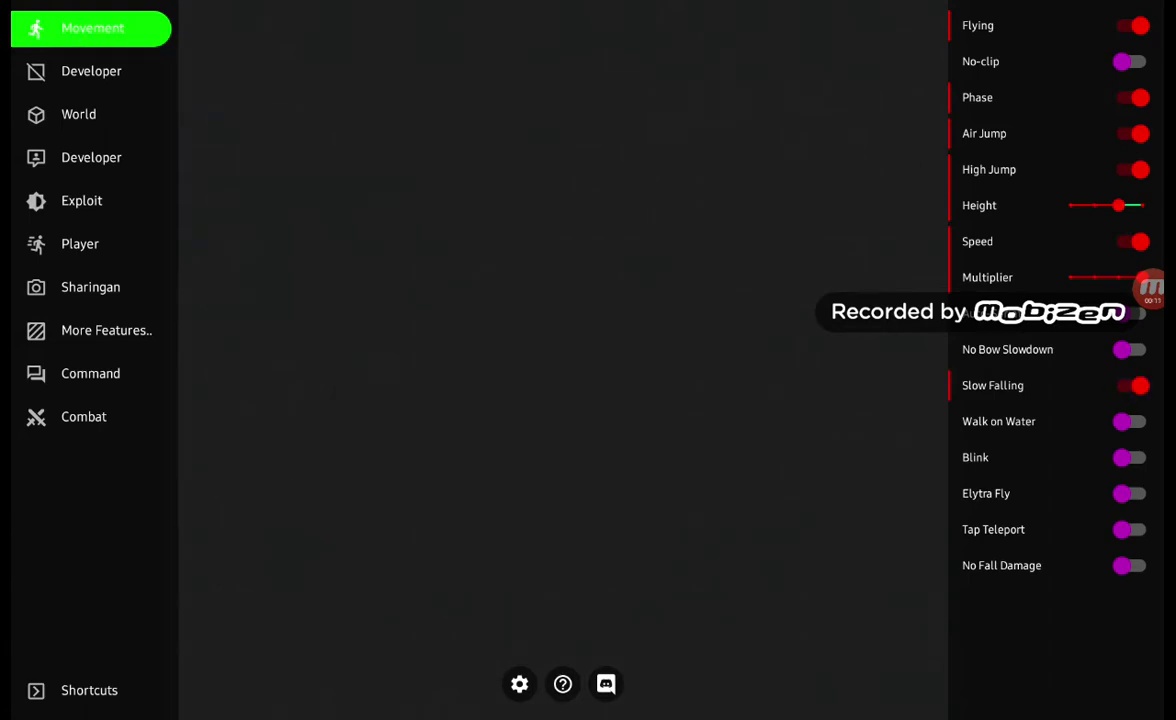
left_click(1130, 421)
left_click(1130, 493)
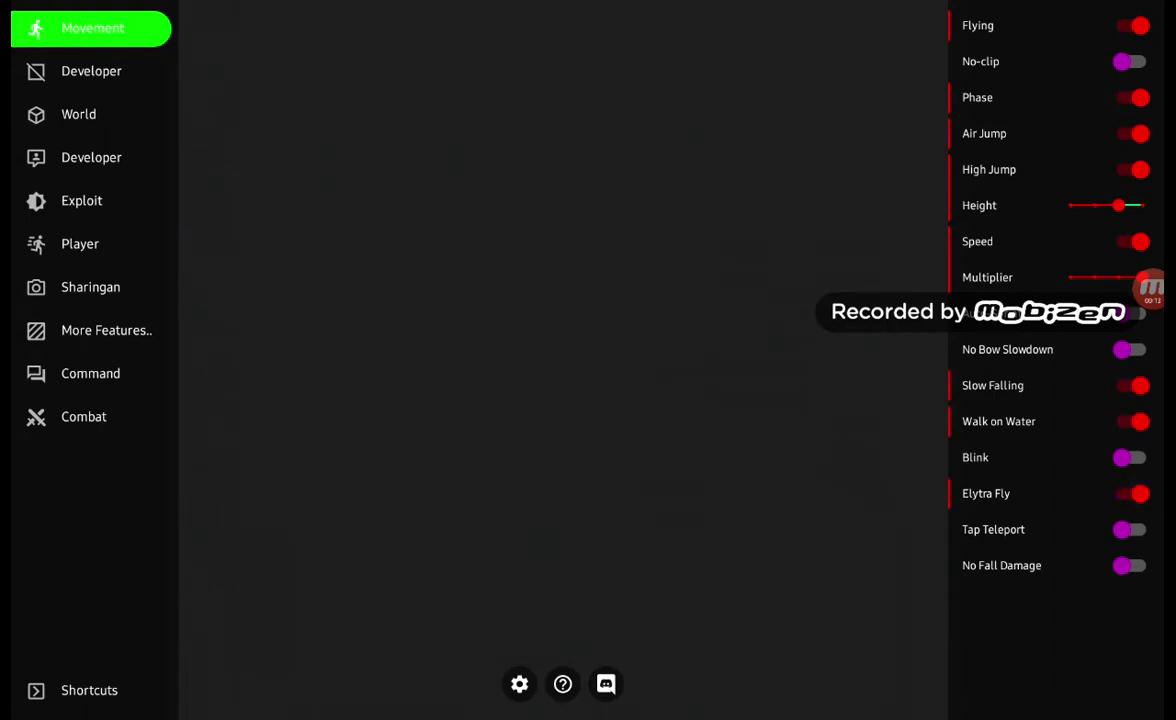
left_click(1130, 565)
left_click(91, 71)
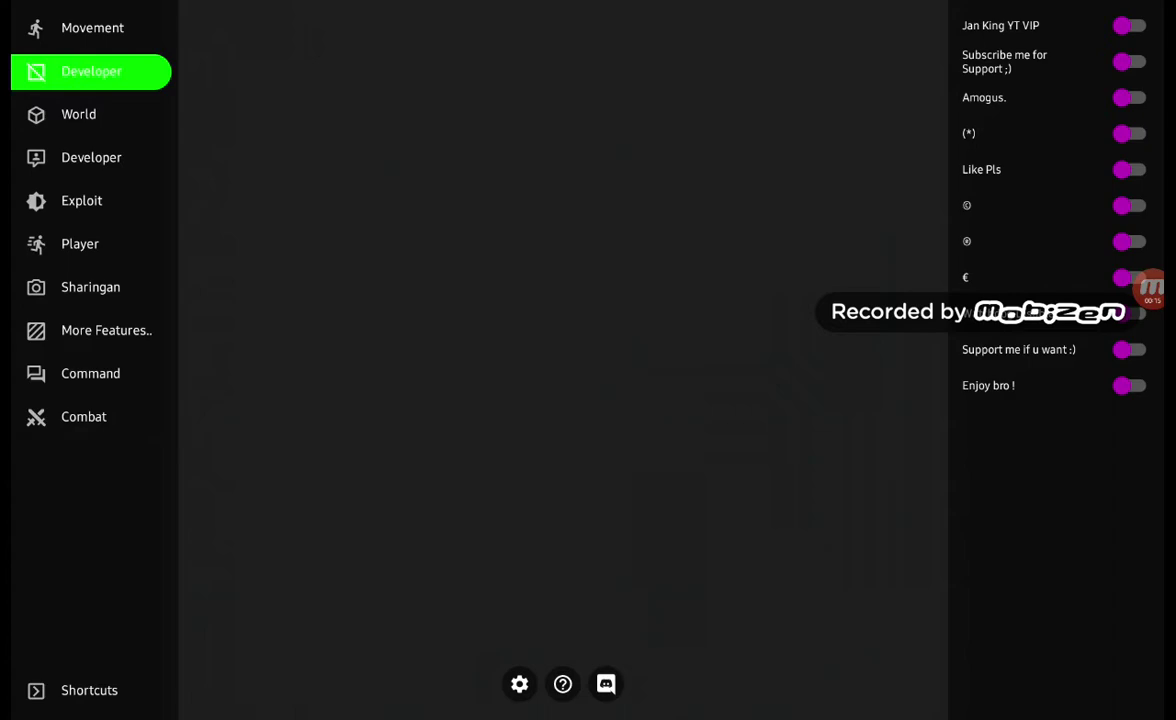
Turn on Premium in the Exploit modules
left_click(79, 114)
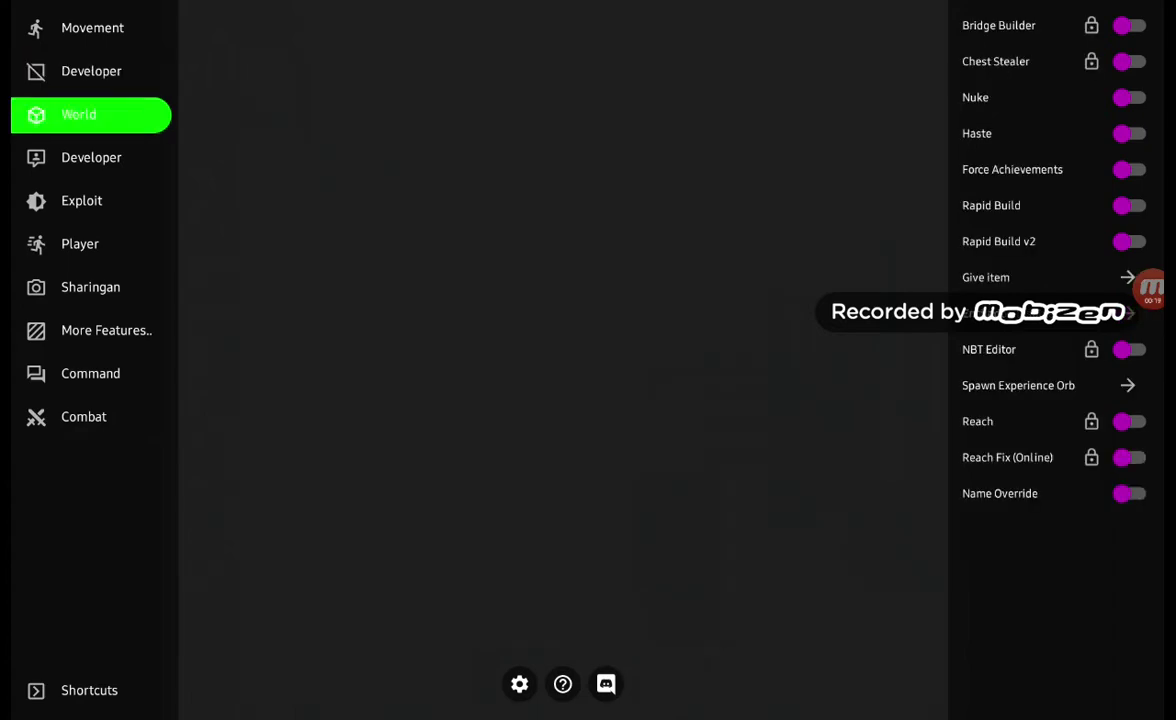
left_click(91, 157)
left_click(82, 200)
left_click(1129, 25)
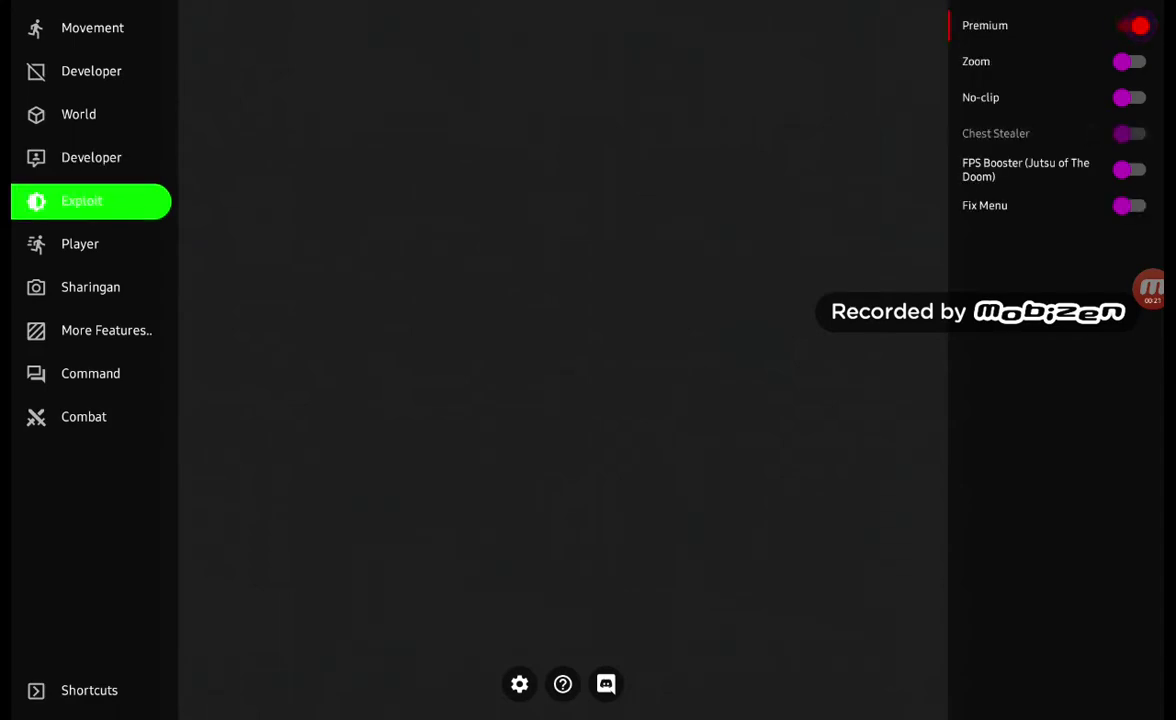
Browse the Player, Sharingan and Command module lists, ending on More Features
left_click(80, 244)
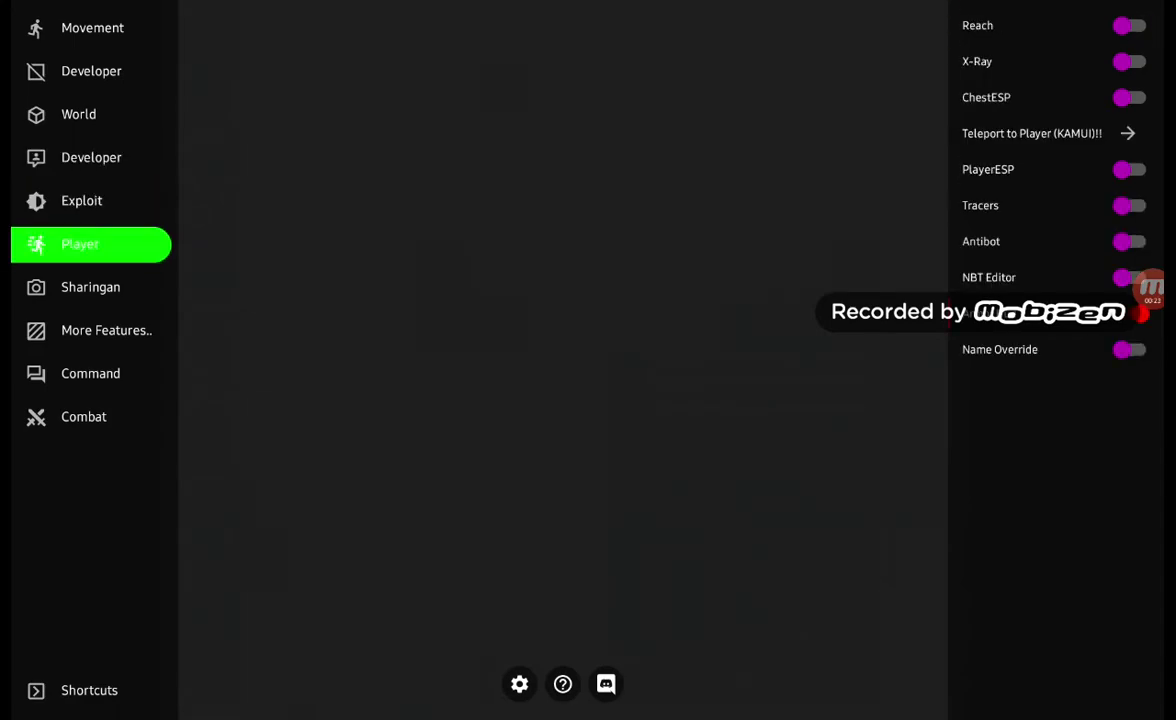
left_click(90, 287)
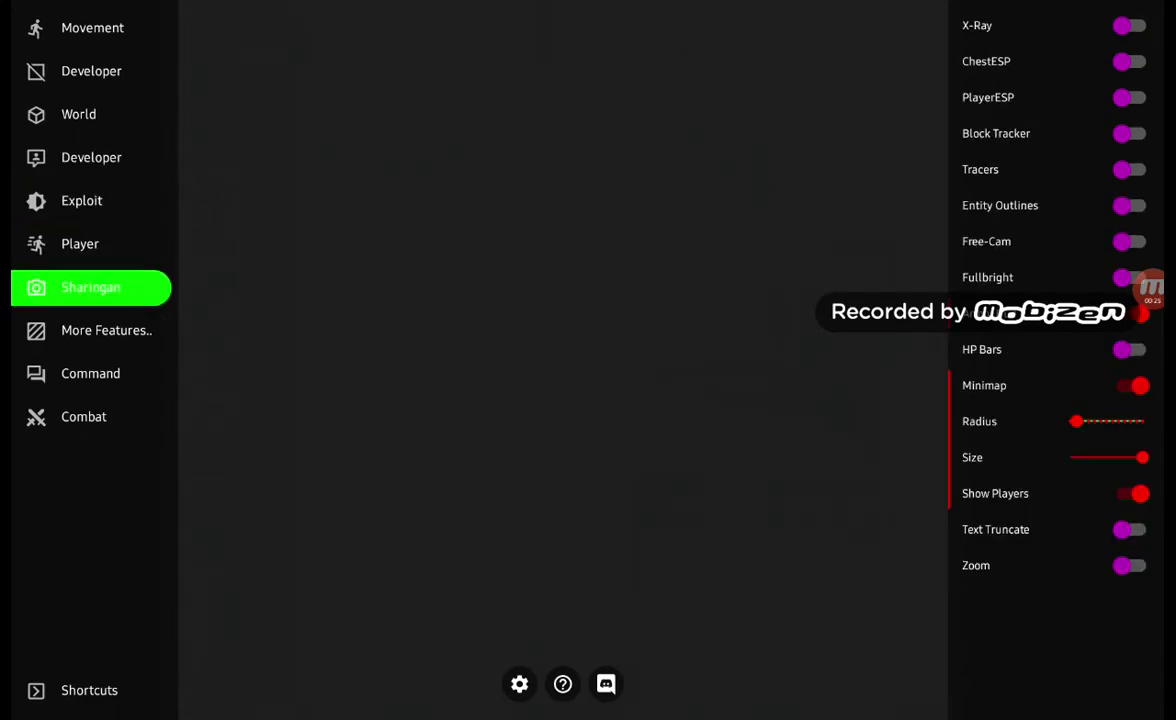
left_click(90, 373)
left_click(105, 330)
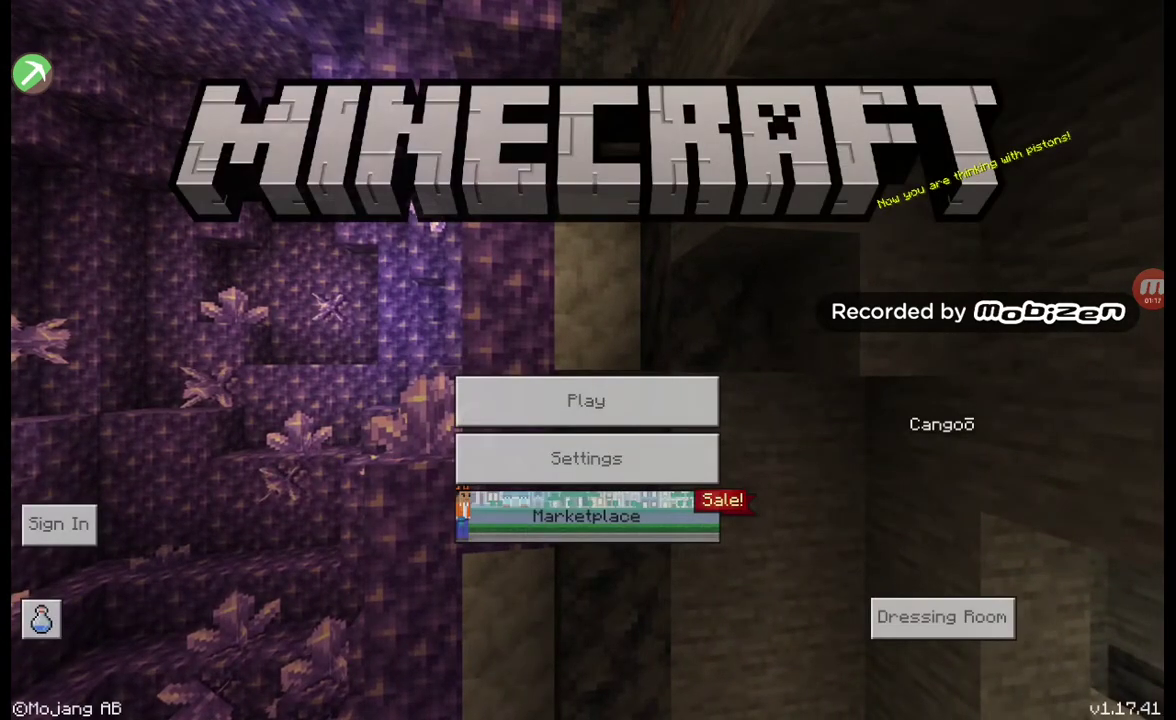
Load the world 'Copy of legit this is a name' from the Play worlds list
left_click(586, 400)
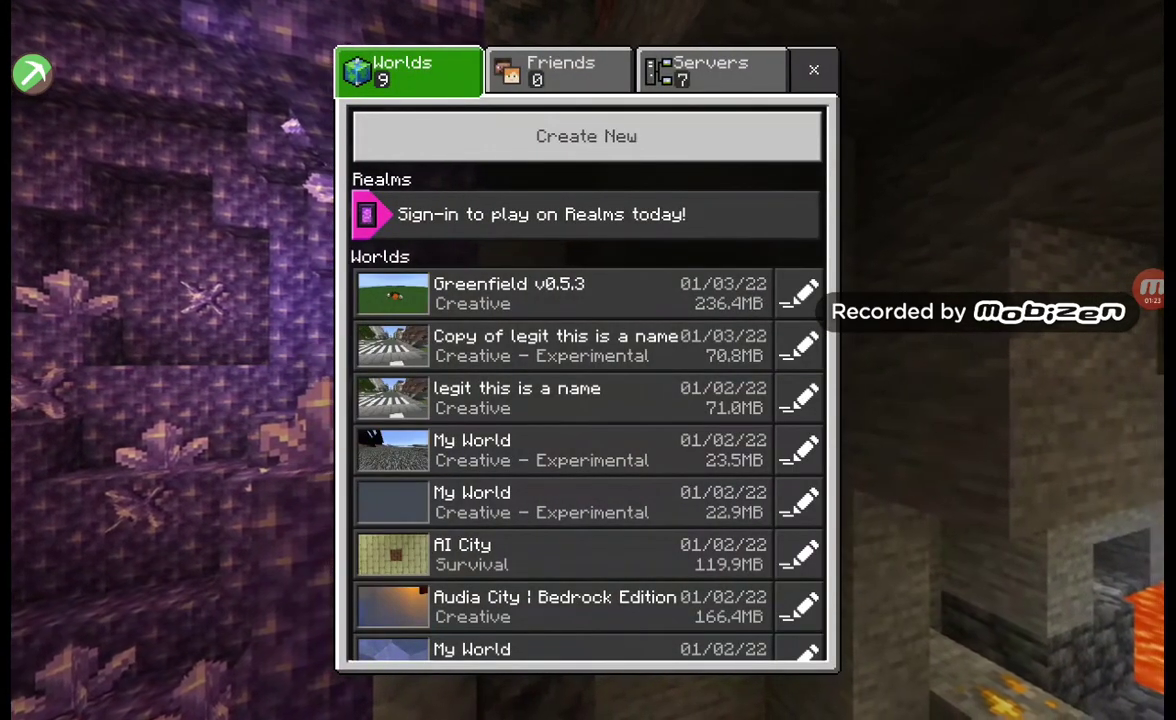
left_click(565, 346)
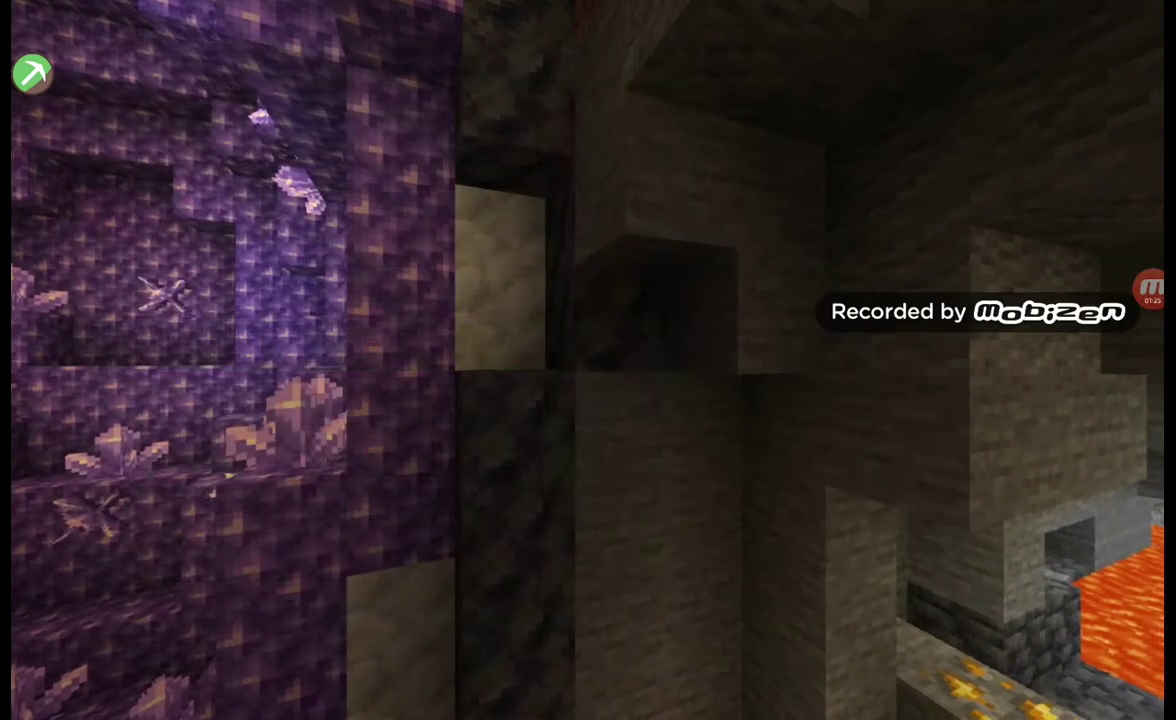
Bring up Coolbox over the loading game and cycle through Developer, Player, Sharingan and World modules
left_click(32, 73)
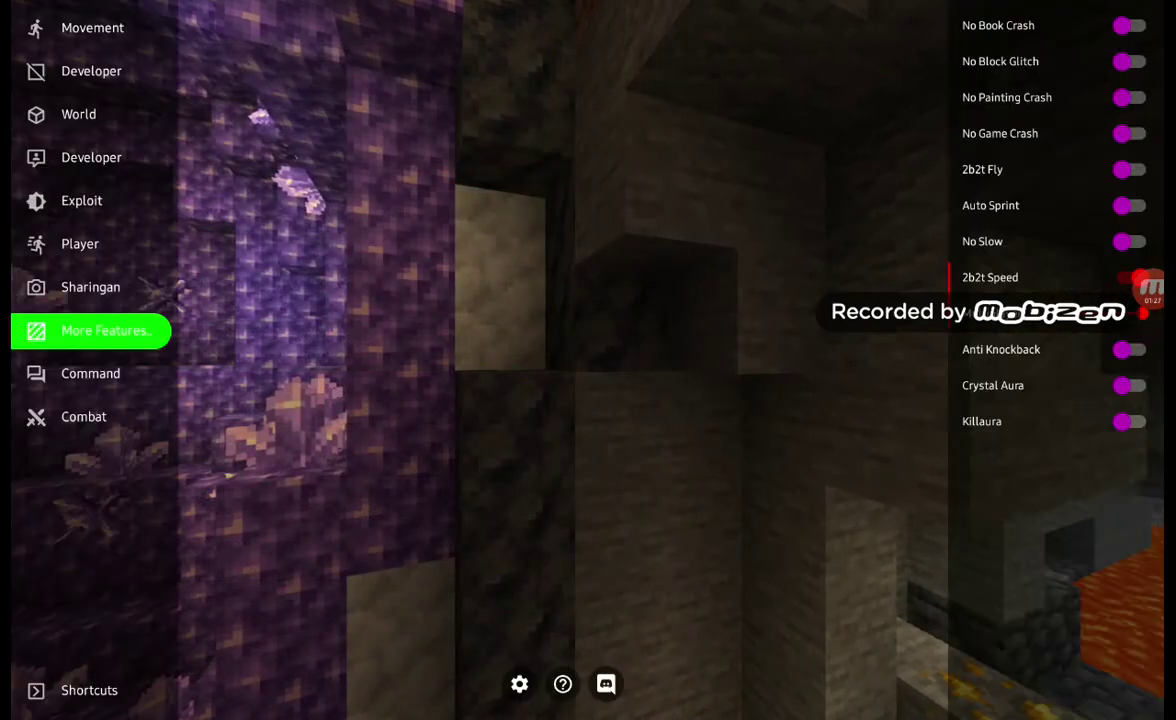
left_click(91, 71)
left_click(80, 243)
left_click(90, 287)
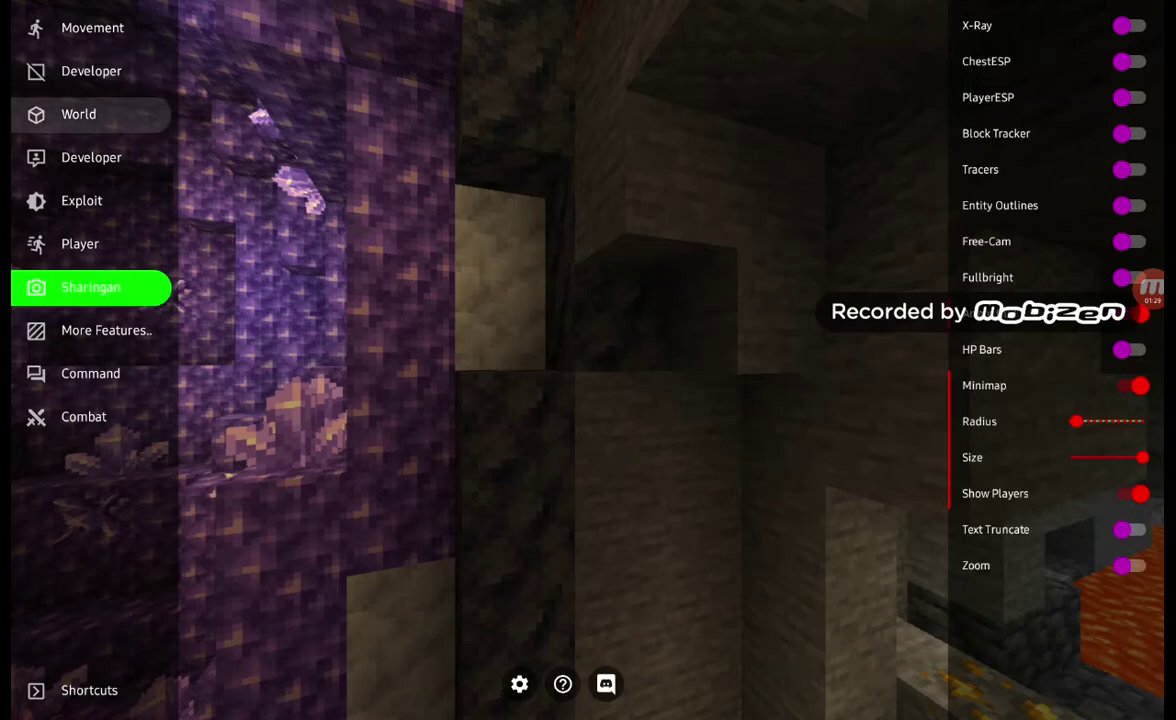
left_click(80, 243)
left_click(90, 287)
left_click(78, 114)
left_click(90, 287)
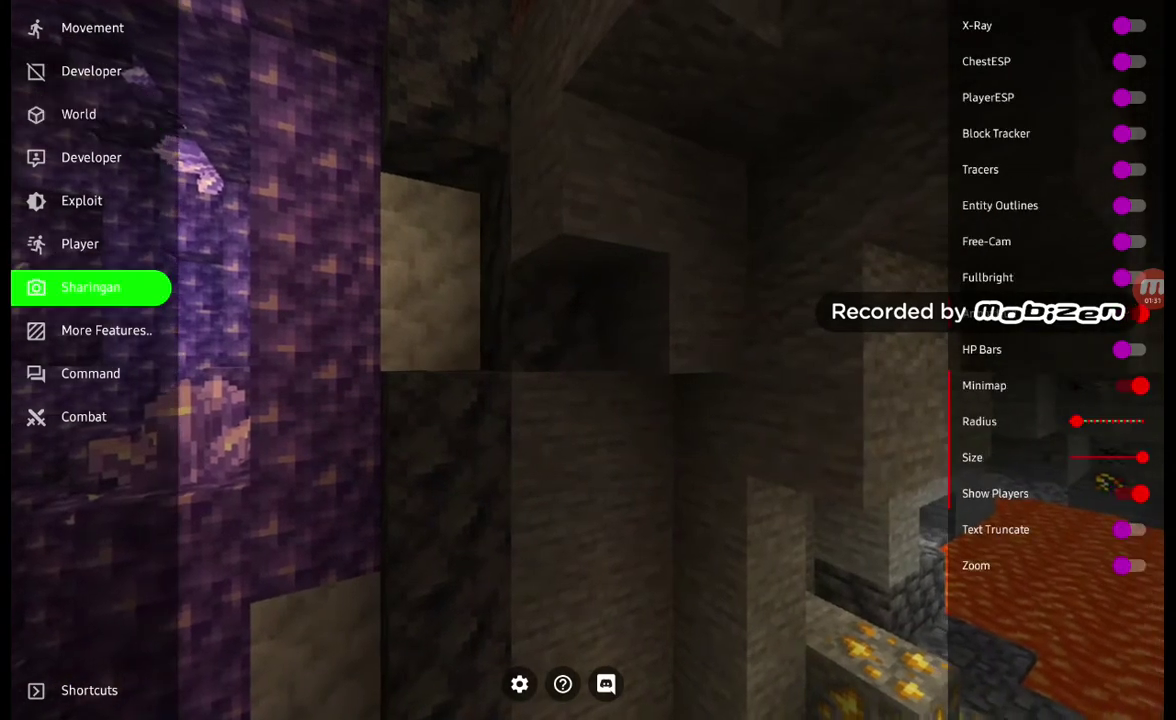
left_click(91, 157)
left_click(78, 114)
left_click(91, 157)
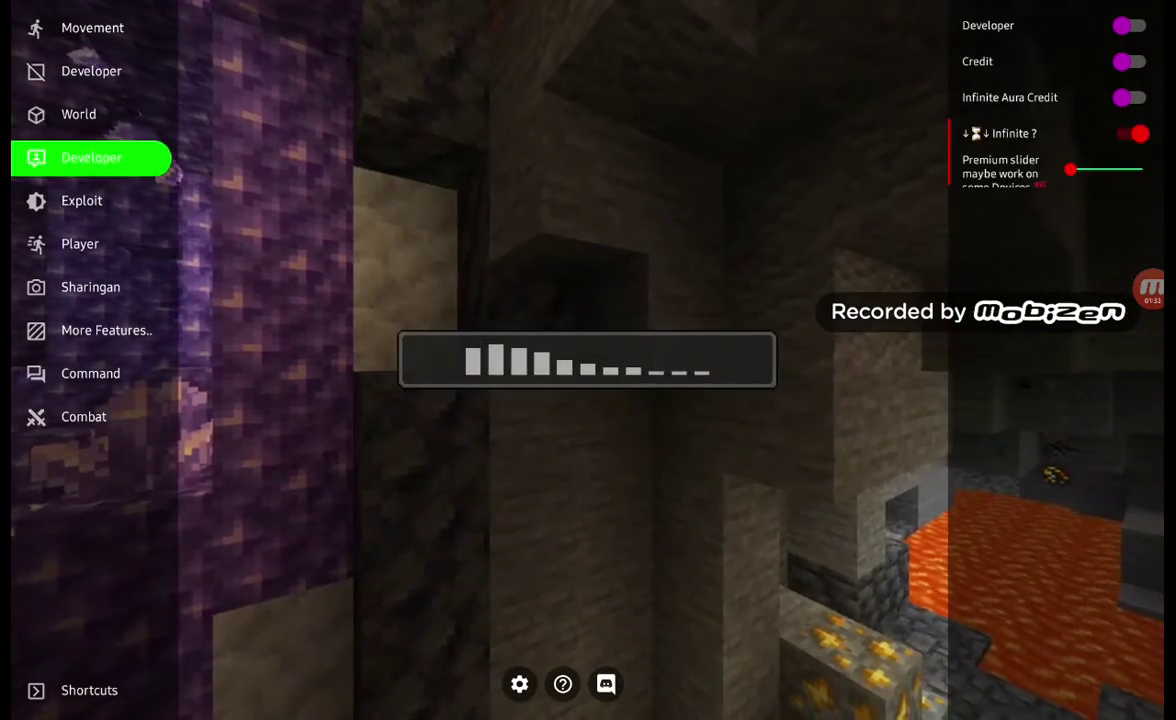
left_click(91, 71)
left_click(91, 157)
left_click(91, 71)
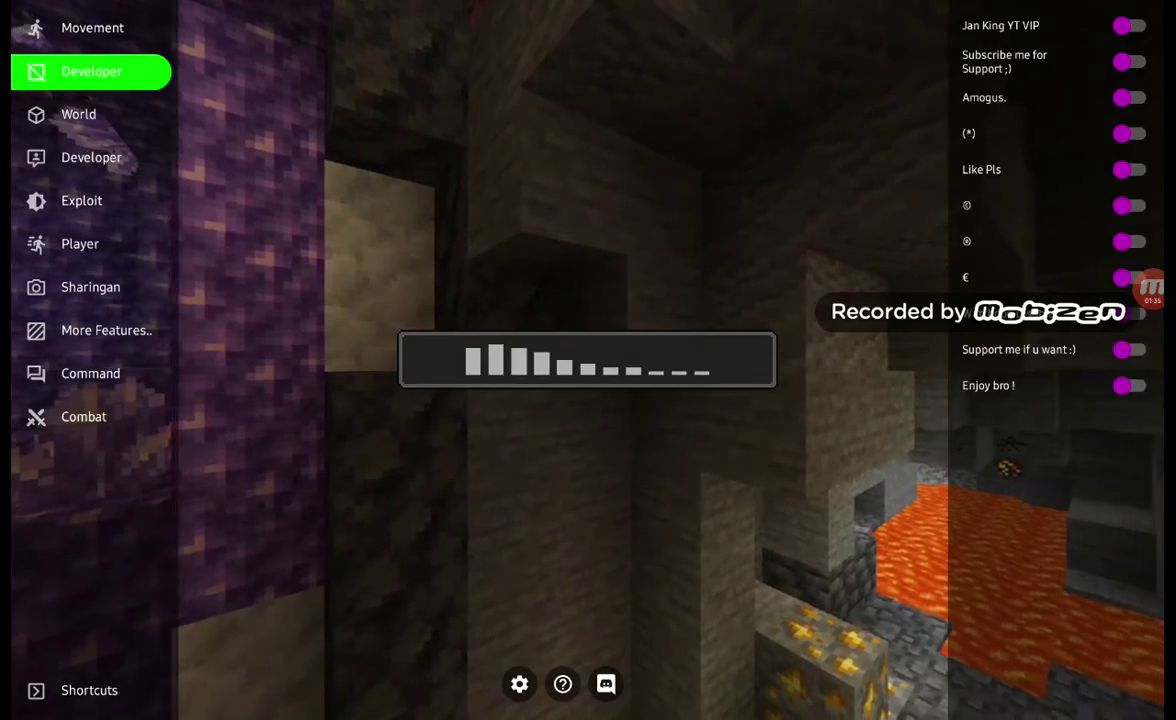
left_click(78, 114)
Keep switching among World, Developer, Sharingan, More Features and Player lists while terrain generates
left_click(91, 157)
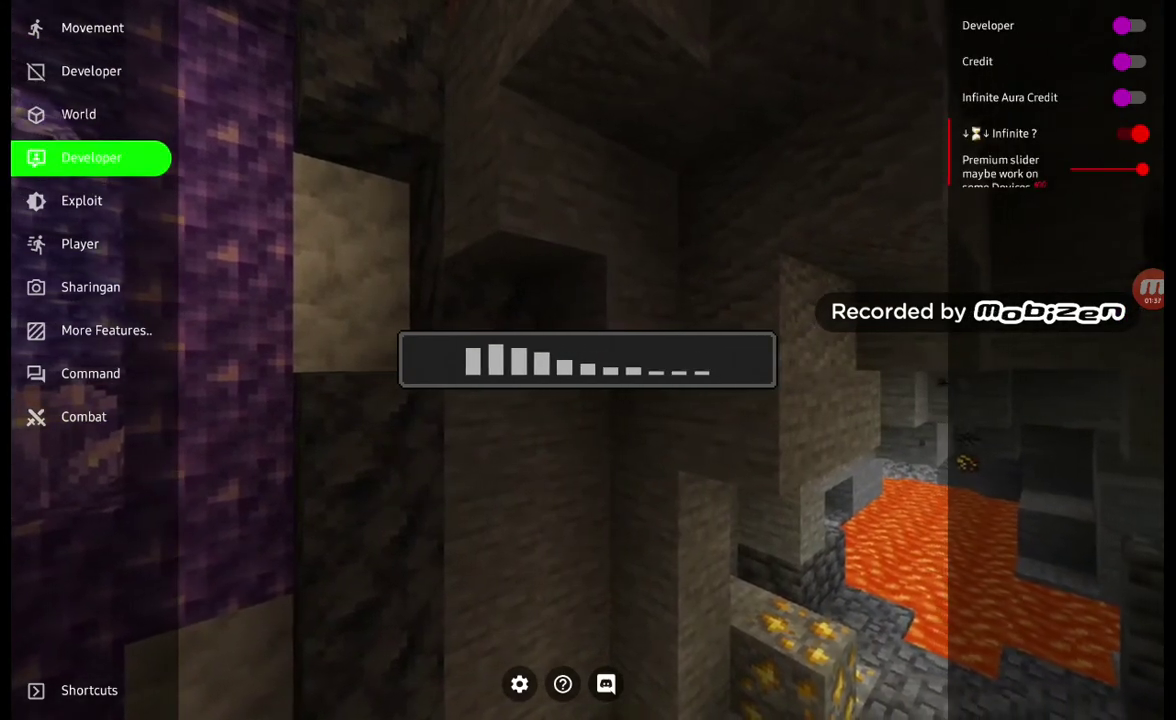
left_click(90, 287)
left_click(78, 114)
left_click(91, 71)
left_click(90, 287)
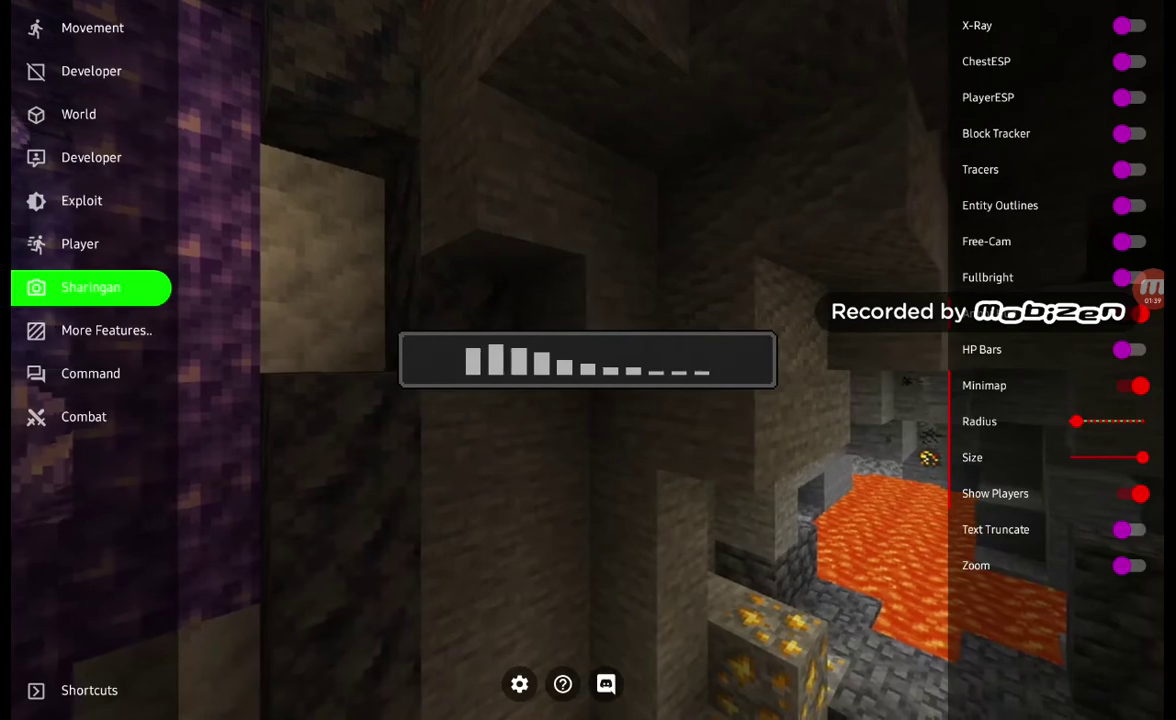
left_click(78, 114)
left_click(106, 330)
left_click(78, 114)
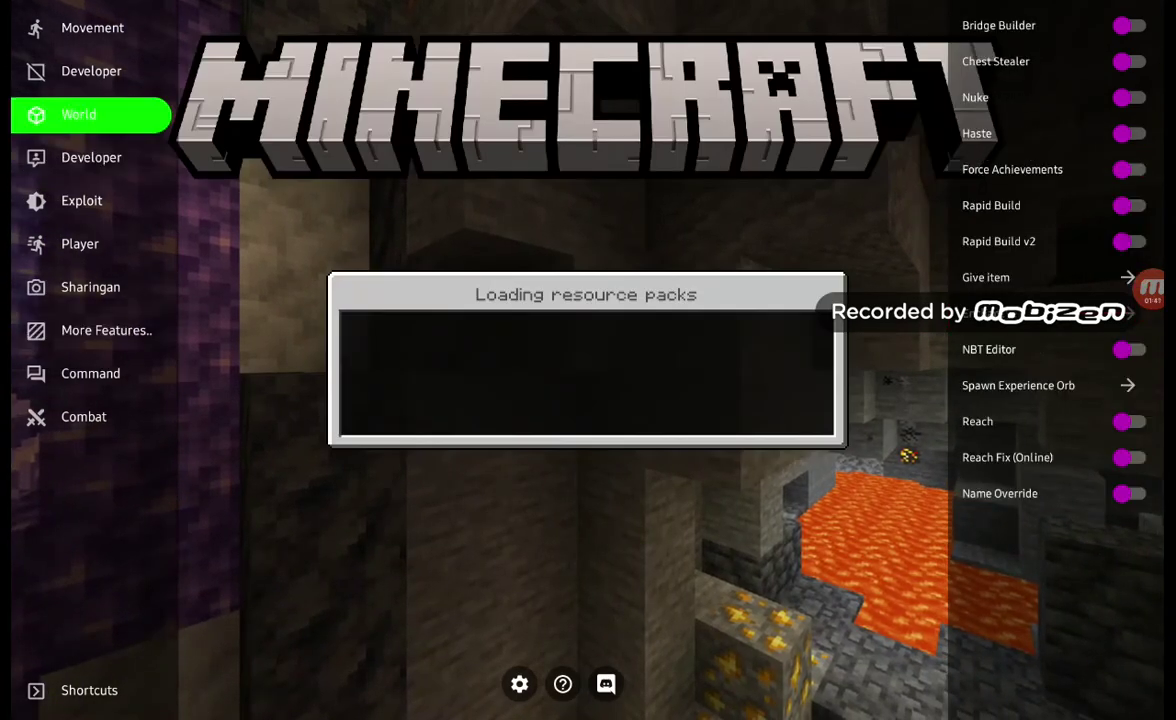
left_click(91, 71)
left_click(80, 243)
left_click(91, 157)
left_click(78, 114)
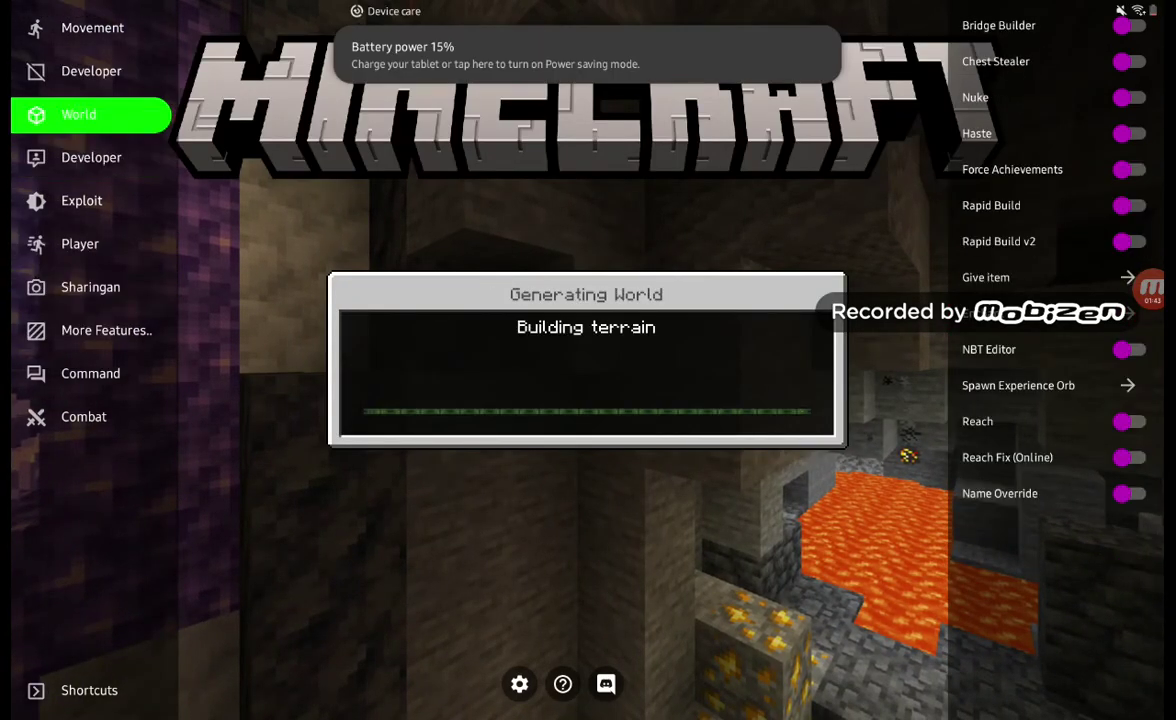
left_click(80, 243)
left_click(78, 114)
left_click(80, 243)
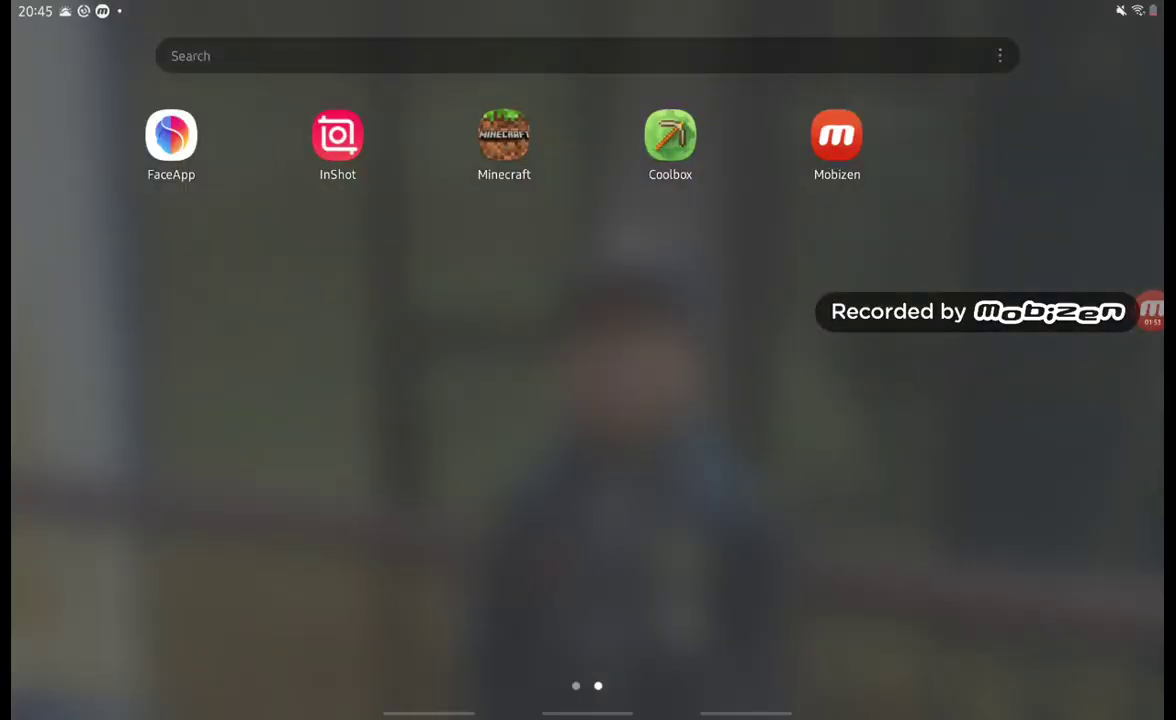
Tap the Android home screen after Minecraft has closed
left_click(1152, 311)
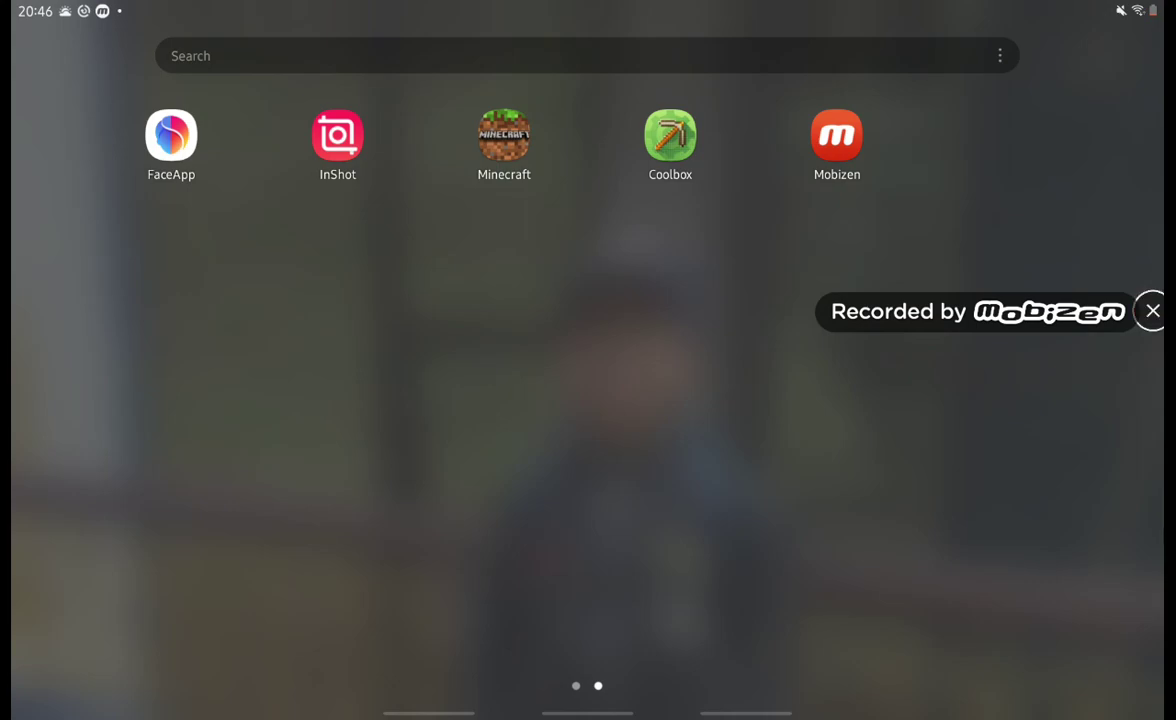